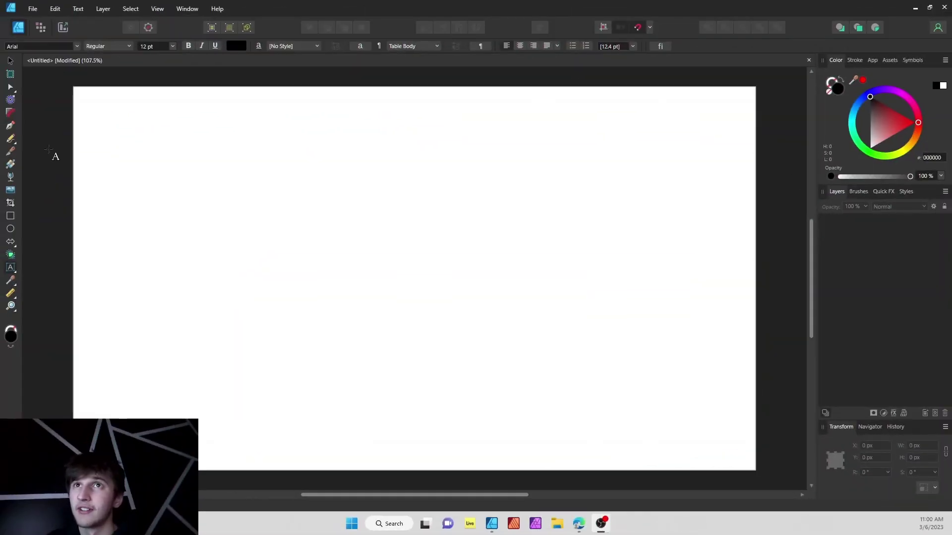
Draw a straight path across the upper-left page with the Pen Tool.
key(p)
click(152, 182)
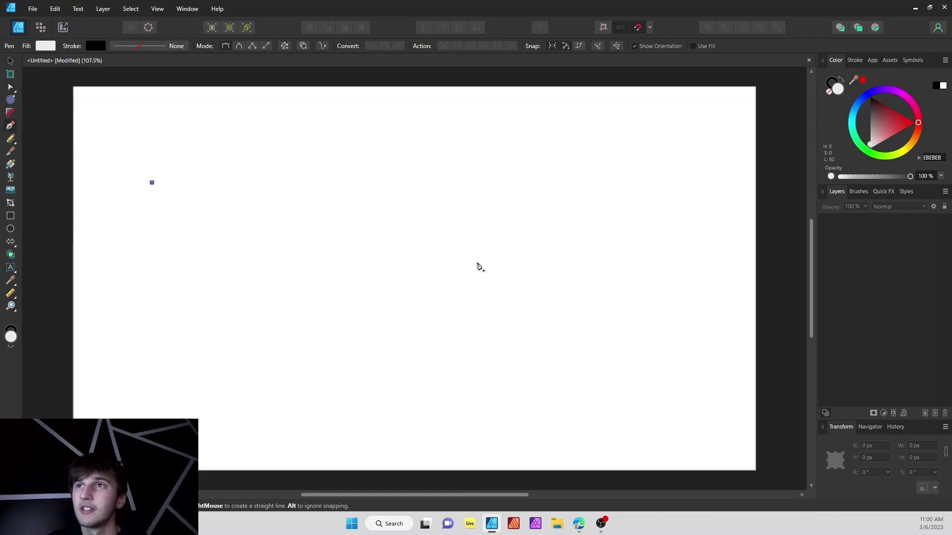
click(524, 279)
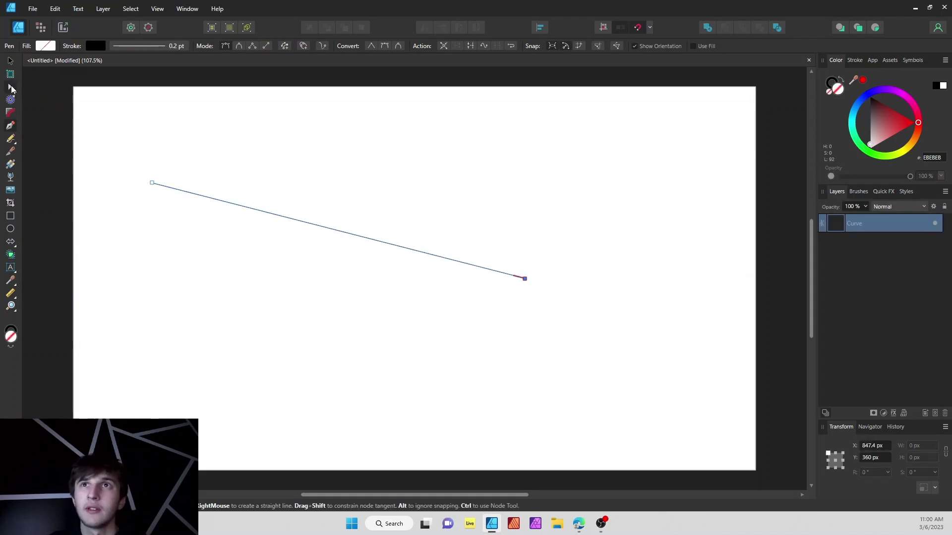
Bend the straight line into a smooth S-shaped curve with the Node Tool.
click(12, 90)
drag(329, 229, 304, 281)
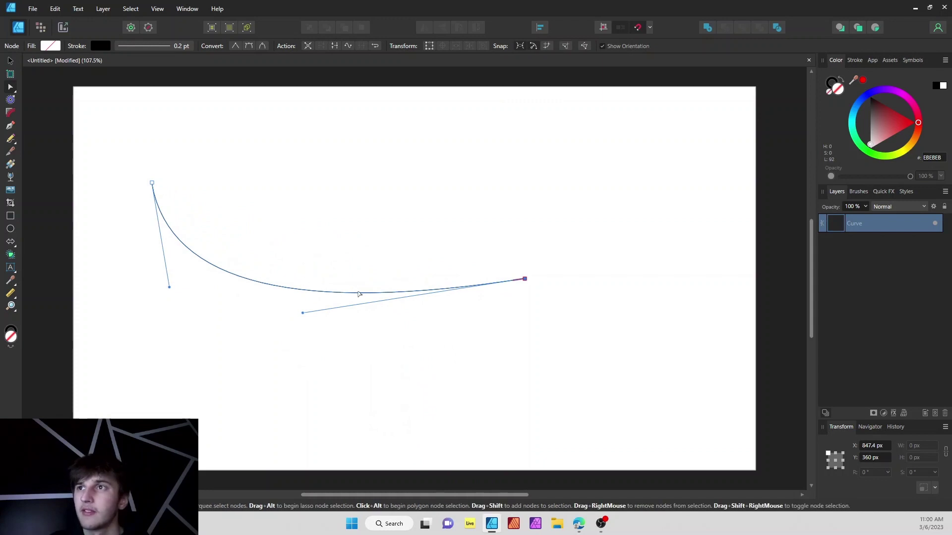
drag(359, 294, 373, 240)
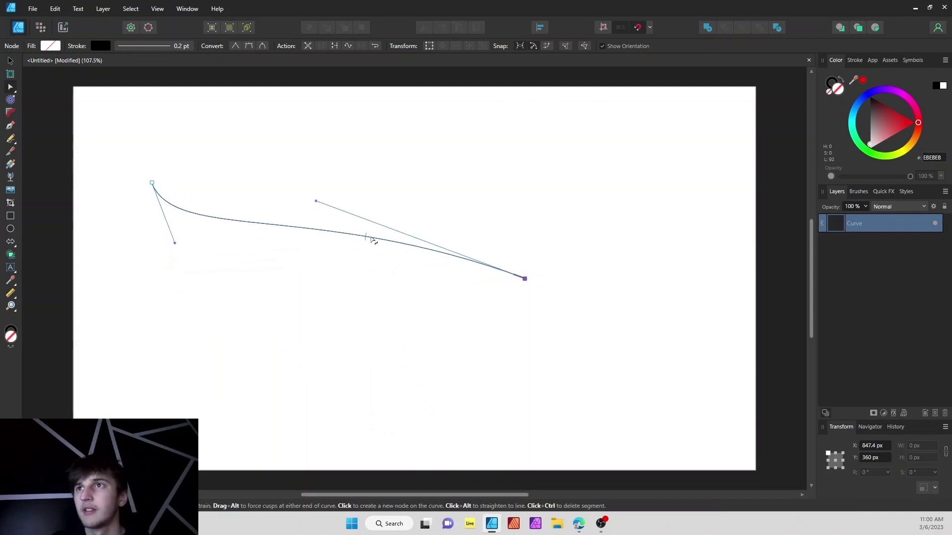
drag(414, 246, 323, 174)
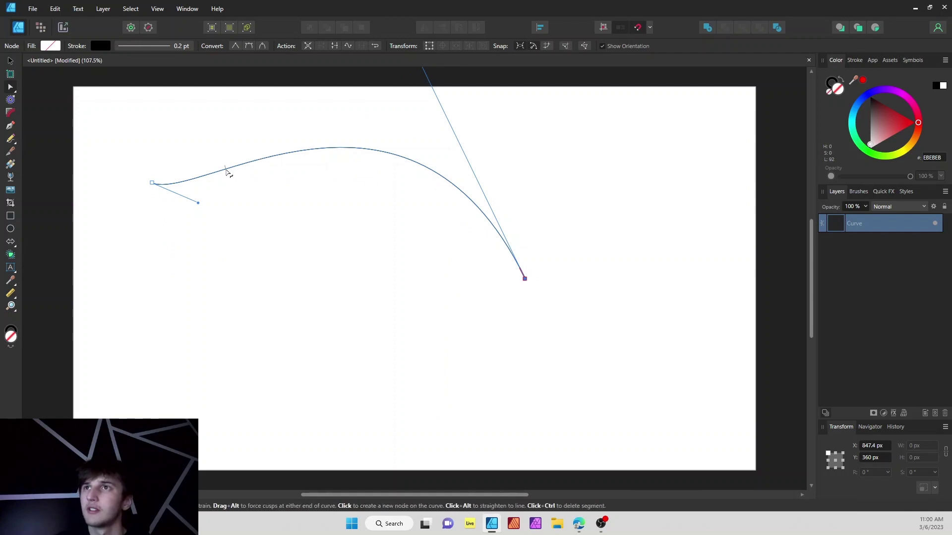
drag(227, 171, 249, 236)
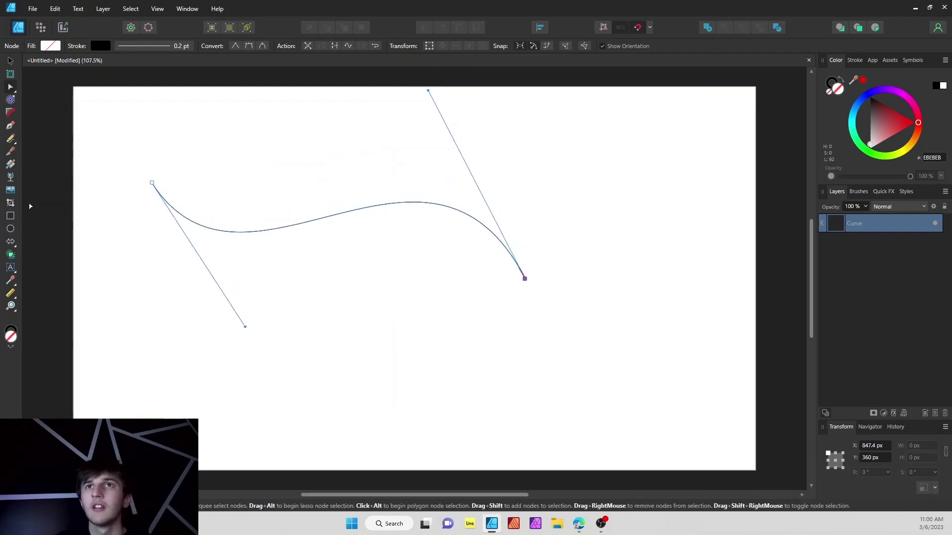
Place Artistic Text on the S curve so 'text tool' follows its bend.
click(12, 268)
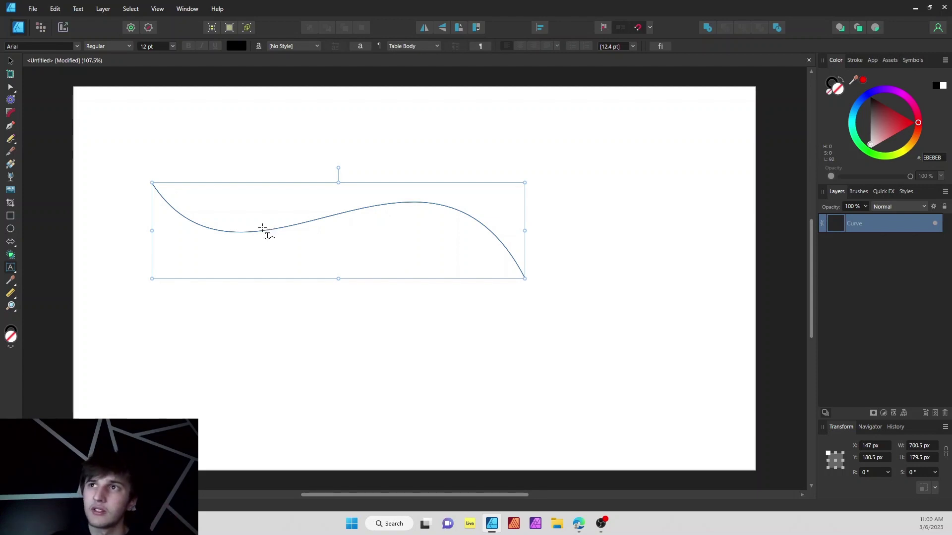
click(263, 228)
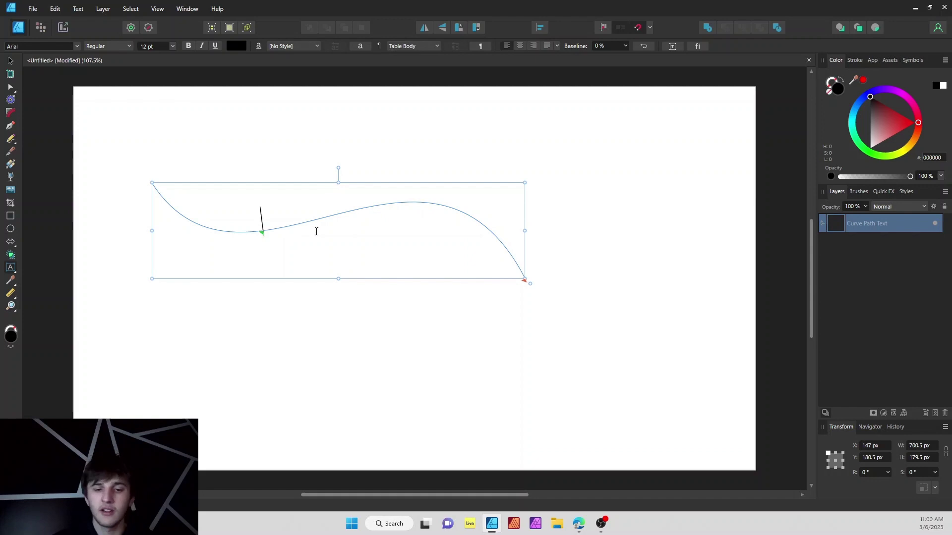
text(text too)
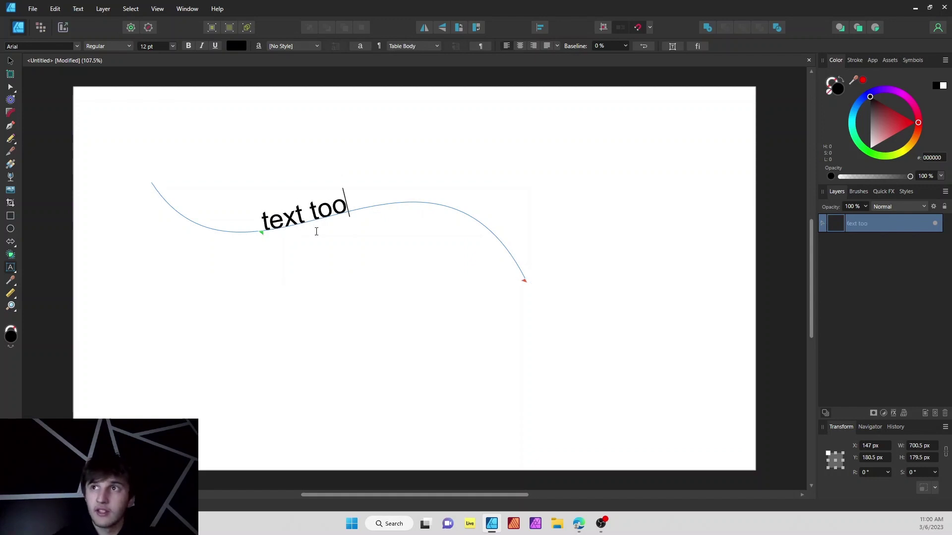
text(l)
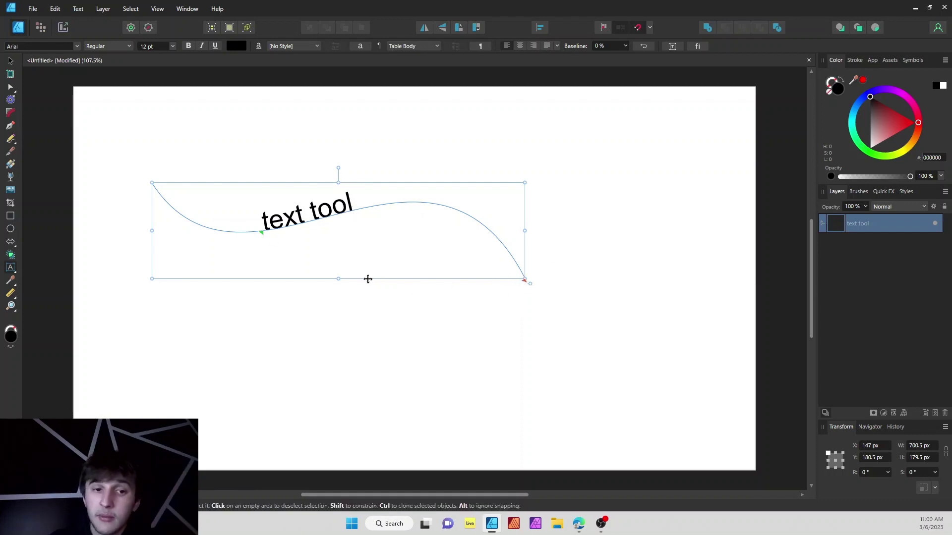
Test sliding and left-aligning the curve text, finishing with Align Center on the curve.
mouse_move(261, 233)
mouse_down()
mouse_move(311, 247)
mouse_move(297, 240)
mouse_move(416, 249)
mouse_up()
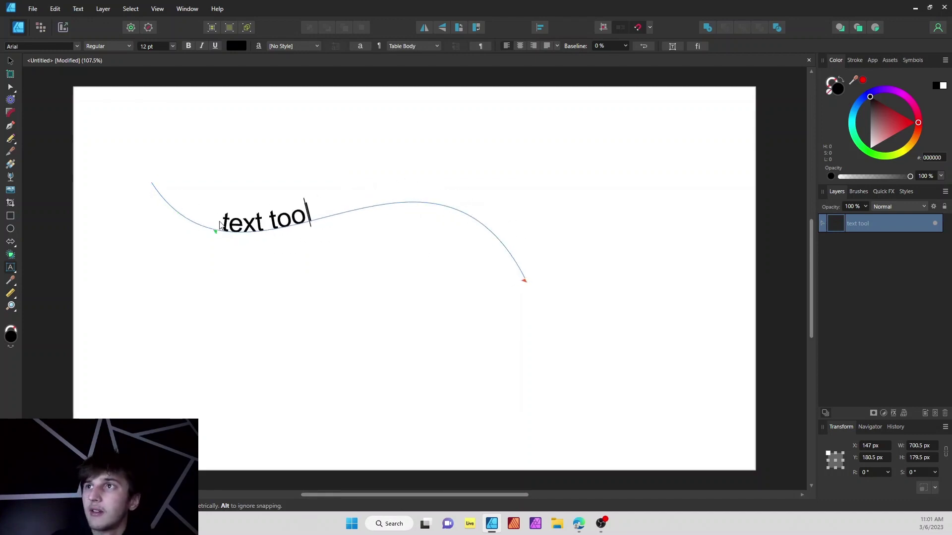
key(ctrl+z)
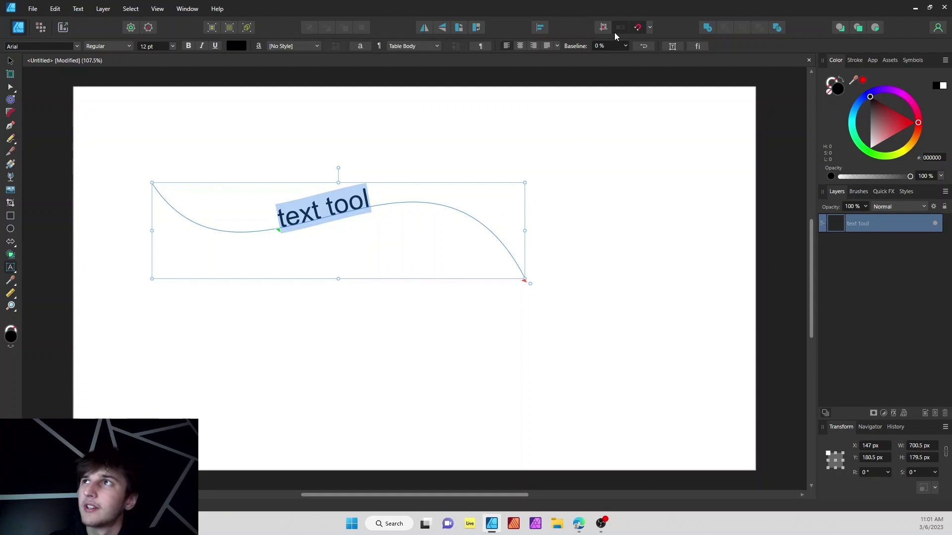
click(519, 46)
click(506, 46)
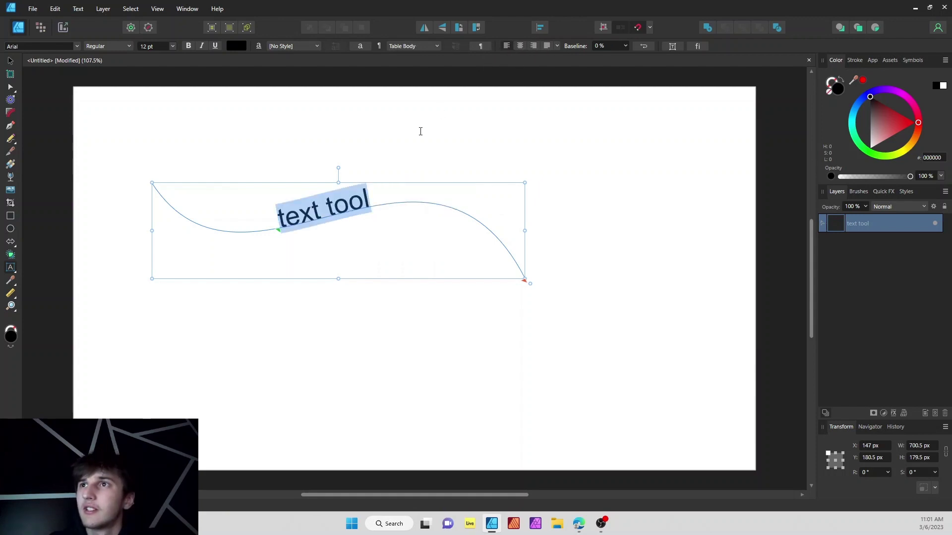
drag(279, 235, 150, 184)
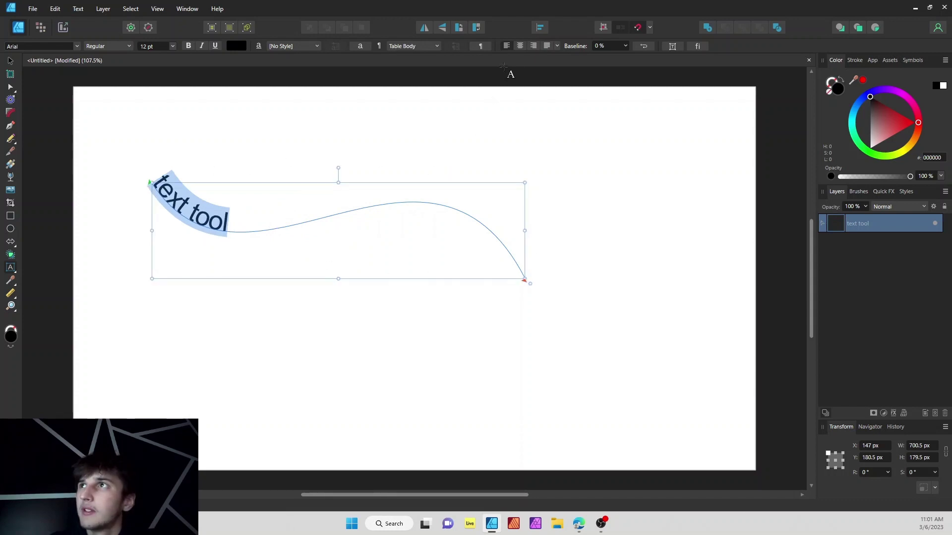
click(520, 46)
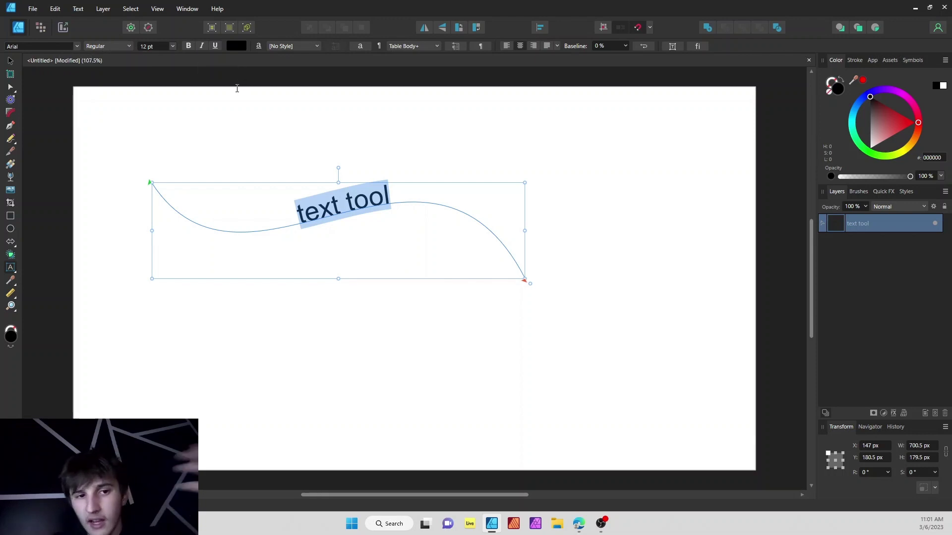
Select all of the words 'text tool' on the curve.
click(295, 215)
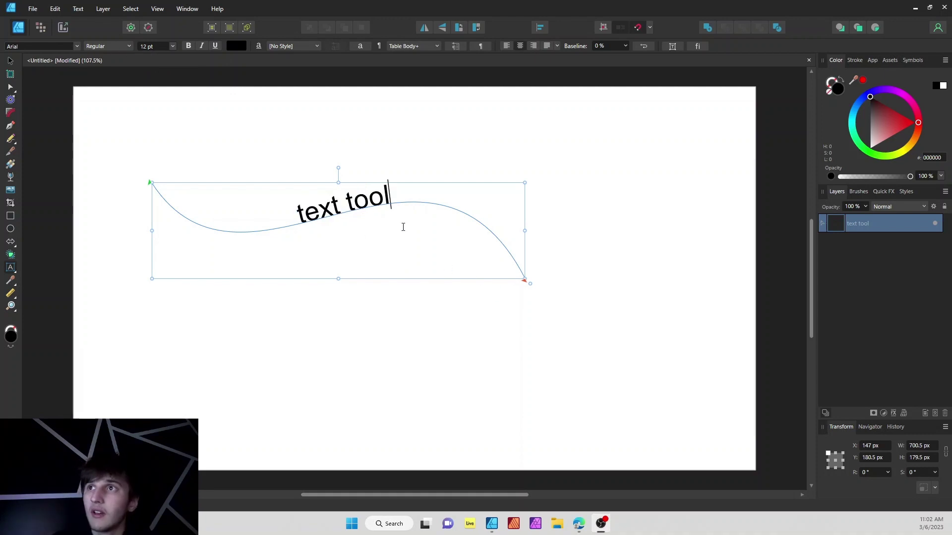
click(304, 215)
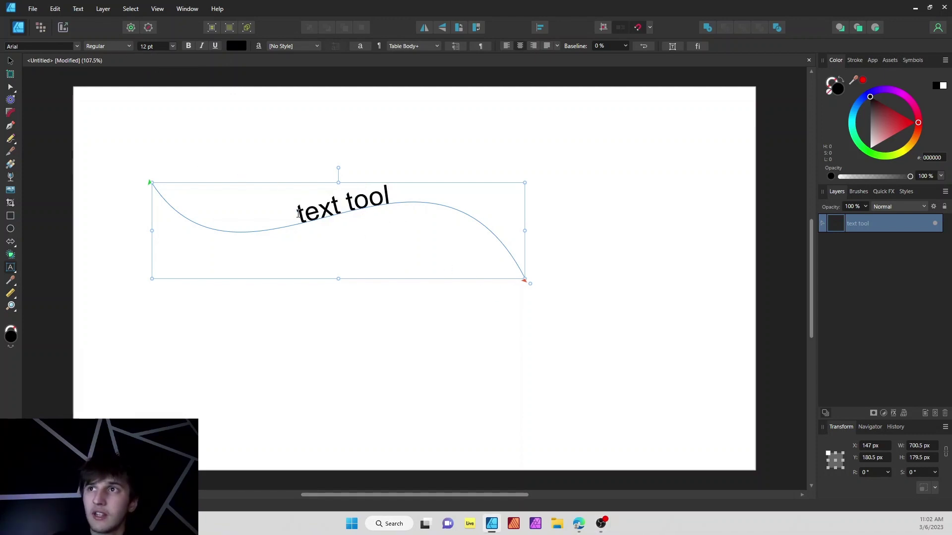
drag(298, 213, 408, 208)
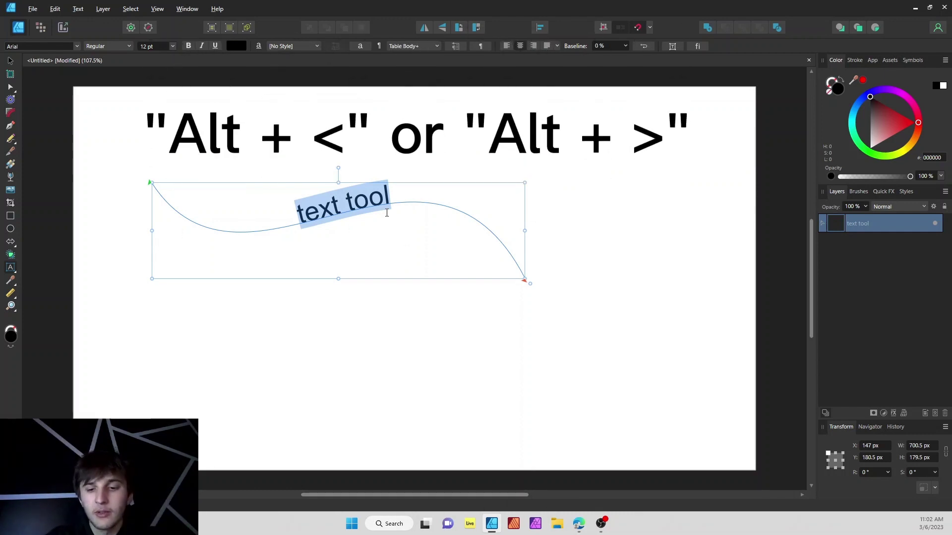
Widen the tracking twice, then tighten it until the letters overlap.
key(alt+greater)
key(alt+greater)
key(alt+greater)
key(alt+greater)
key(alt+greater)
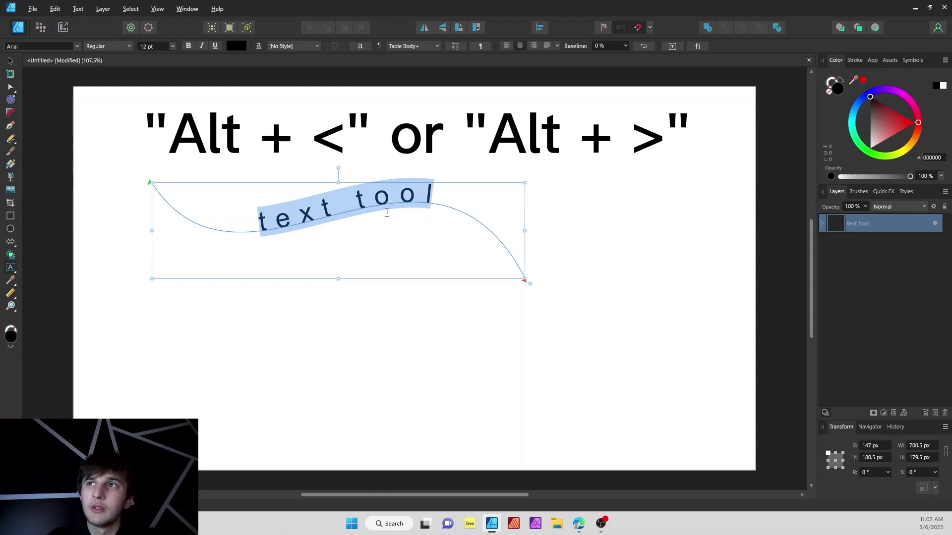
key(alt+greater)
key(alt+greater)
key(alt+greater)
key(alt+greater)
key(alt+greater)
key(alt+greater)
key(alt+greater)
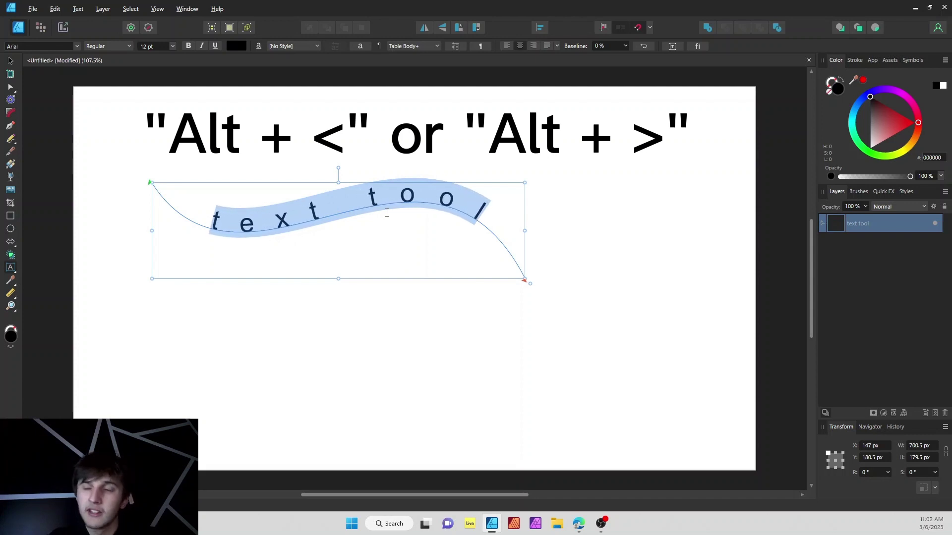
key(alt+less)
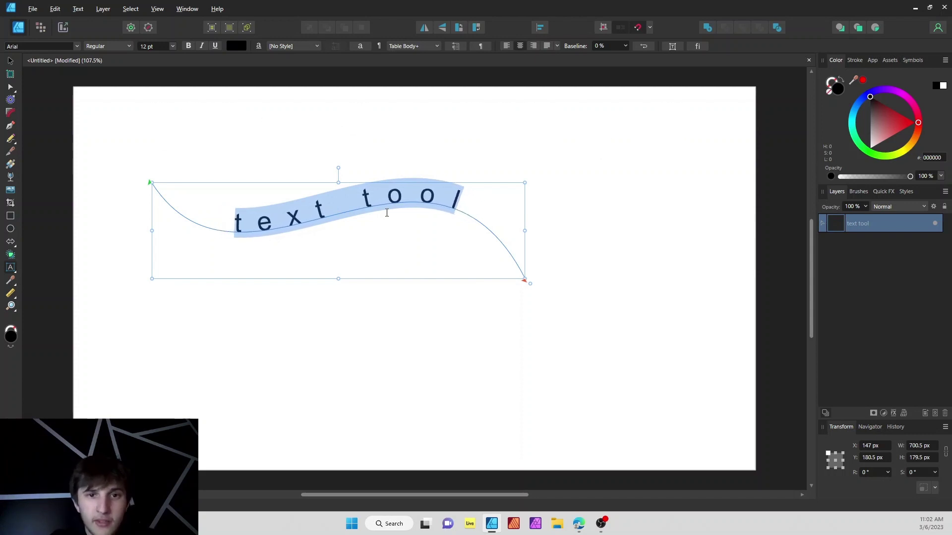
key(alt+less)
key(alt+less)
key(alt+less)
key(alt+less)
key(alt+less)
key(alt+less)
key(alt+less)
key(alt+less)
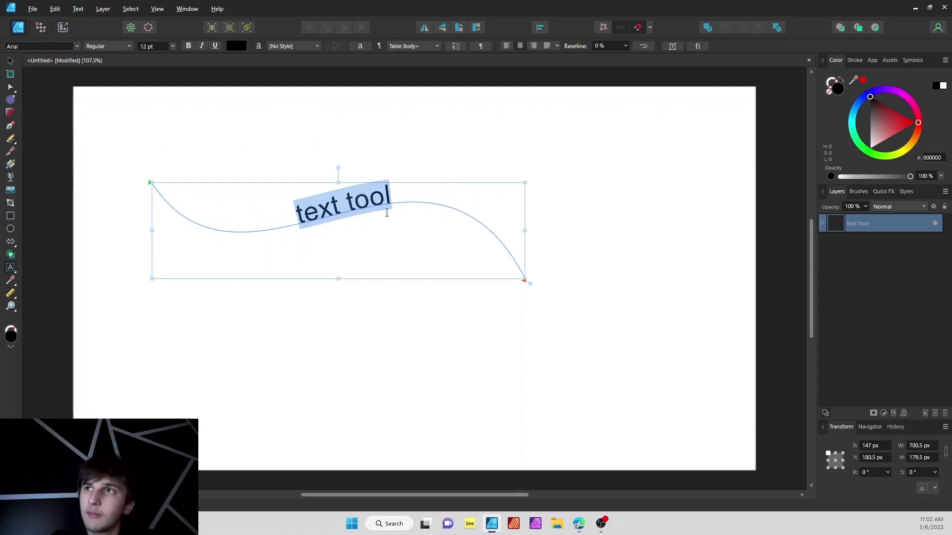
key(alt+less)
key(alt+less)
key(alt+Left)
key(alt+Left)
Squeeze the letters once more, then restore normal tracking and finish editing.
key(alt+Left)
key(alt+Left)
key(alt+Left)
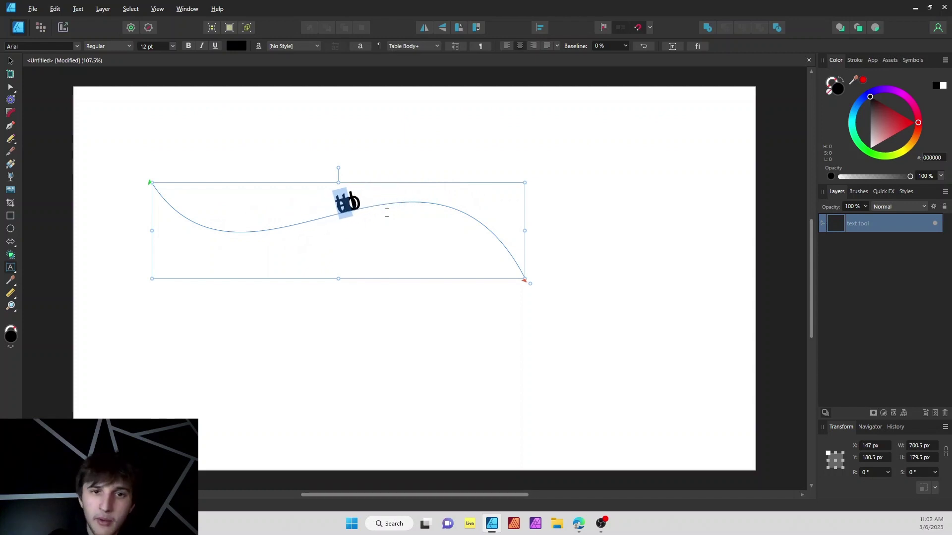
key(alt+Left)
key(alt+Left)
key(alt+Right)
key(alt+Right)
key(alt+Right)
key(alt+Right)
key(alt+Right)
click(396, 196)
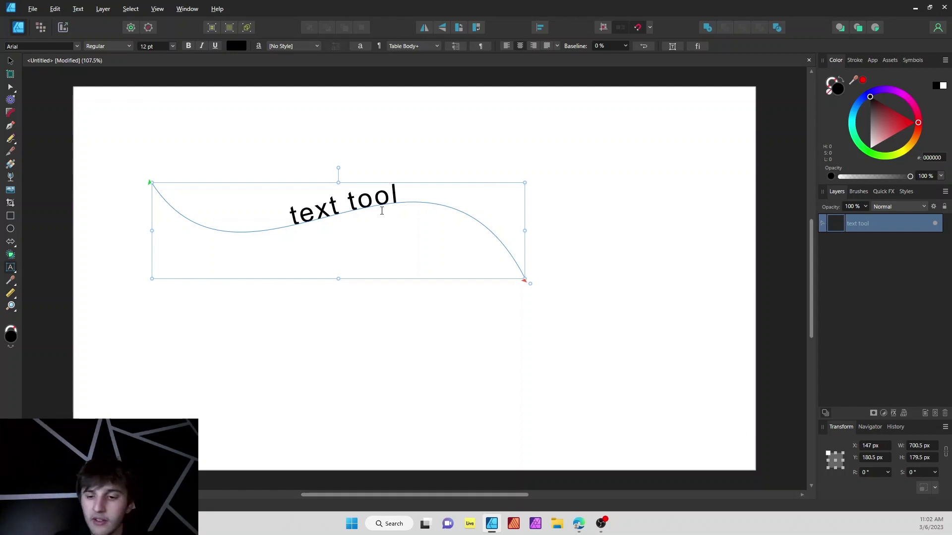
Tighten, then loosen the kerning between the 'o' and 'l'.
key(alt+Left)
key(alt+Left)
key(alt+Left)
key(alt+Left)
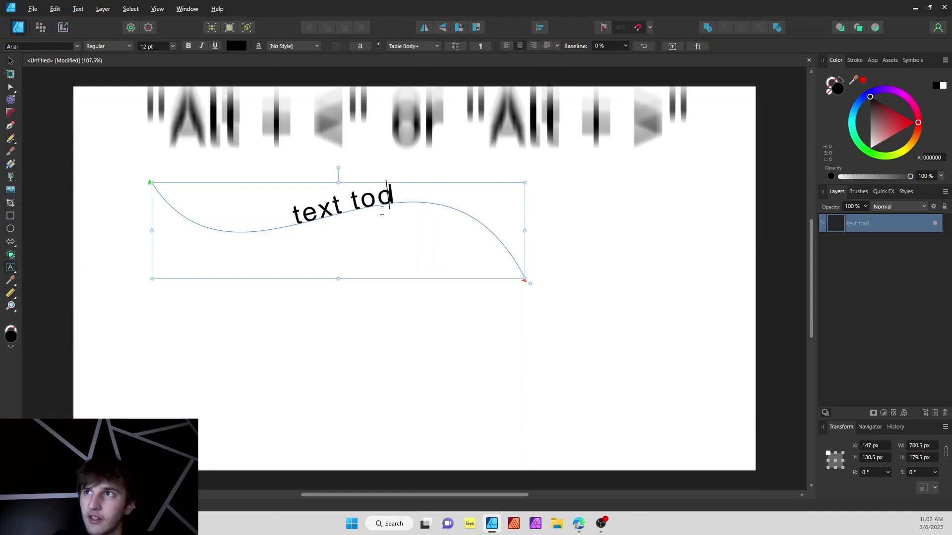
key(alt+Right)
key(alt+Left)
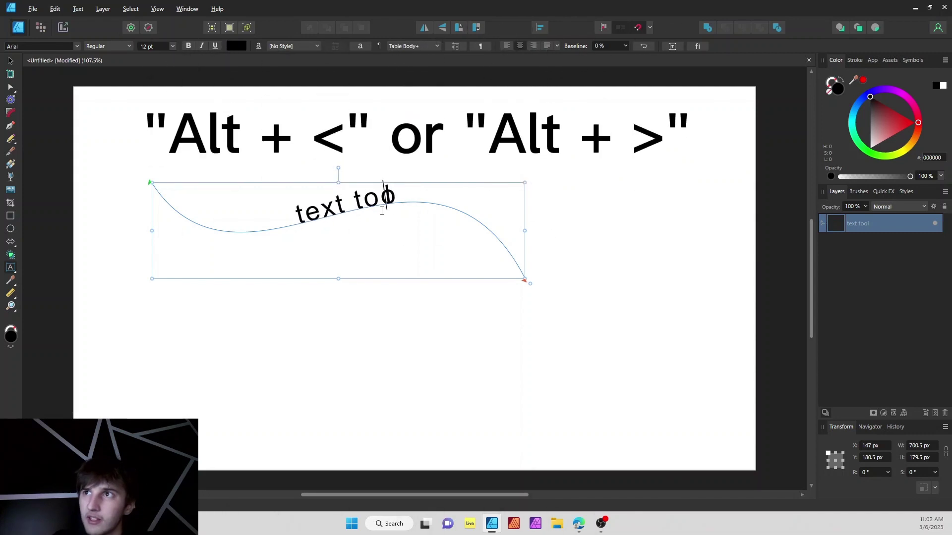
key(alt+Right)
key(alt+Right)
key(alt+Right)
key(alt+Right)
key(alt+Right)
key(alt+Right)
key(alt+Right)
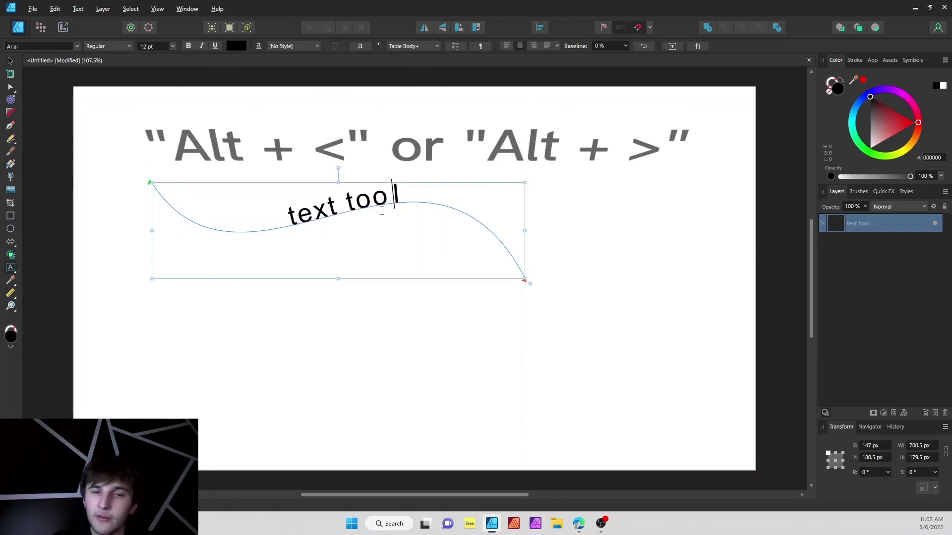
key(alt+Right)
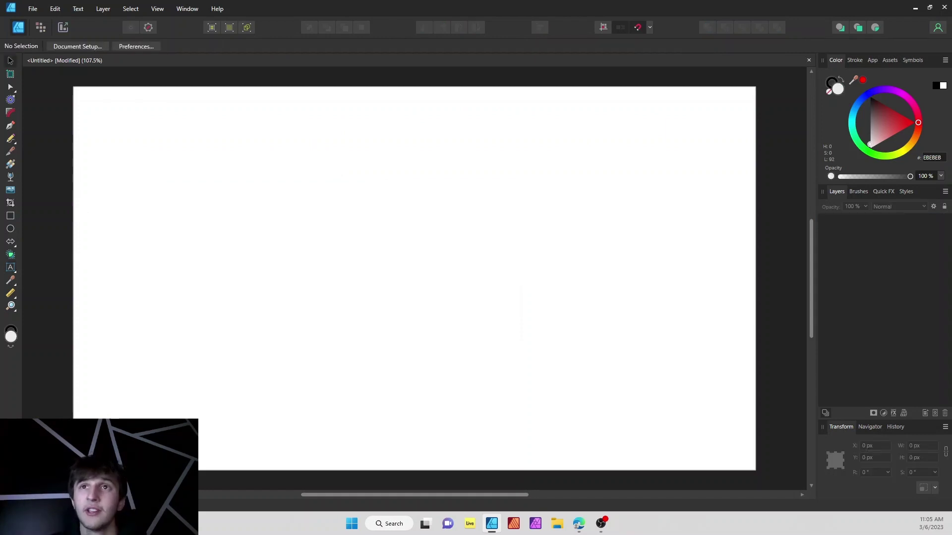
Draw a light grey circle near the page centre with the Ellipse Tool.
click(12, 230)
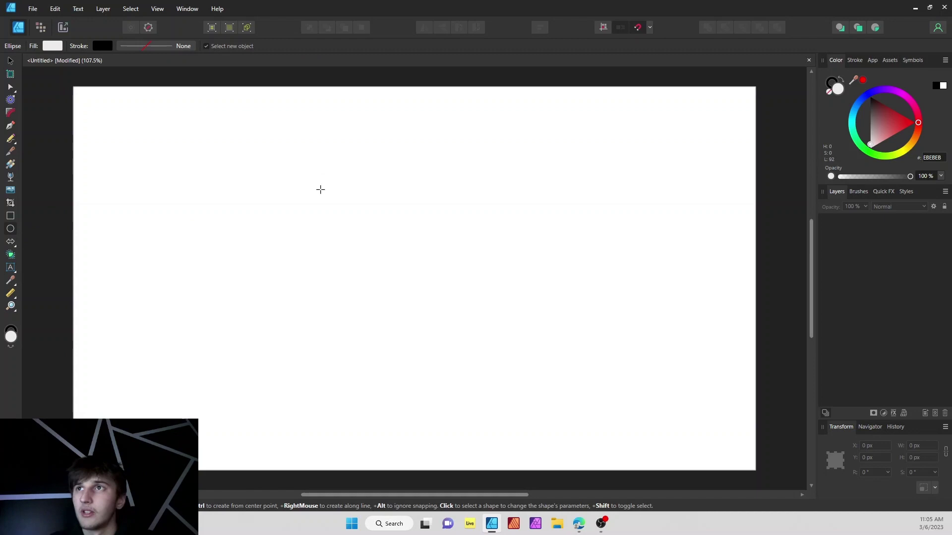
drag(320, 189, 530, 355)
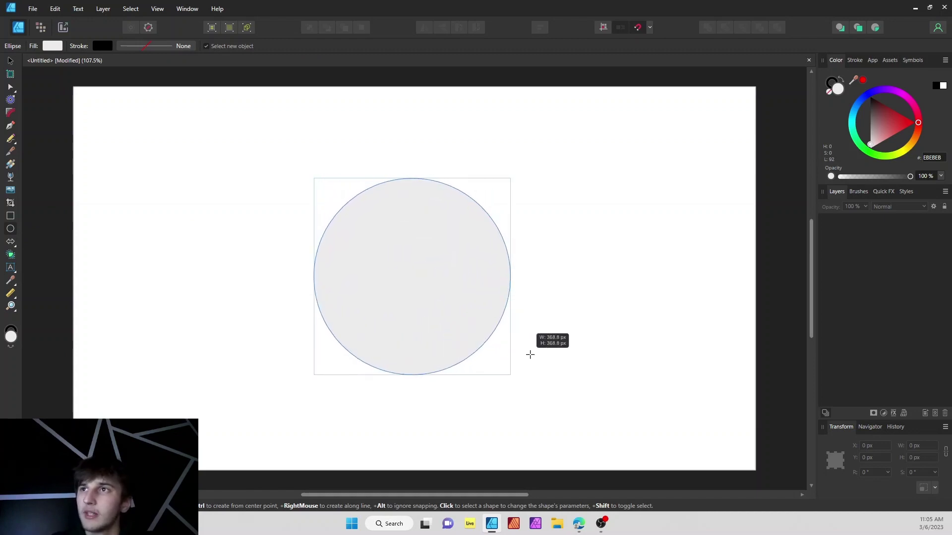
drag(530, 355, 530, 356)
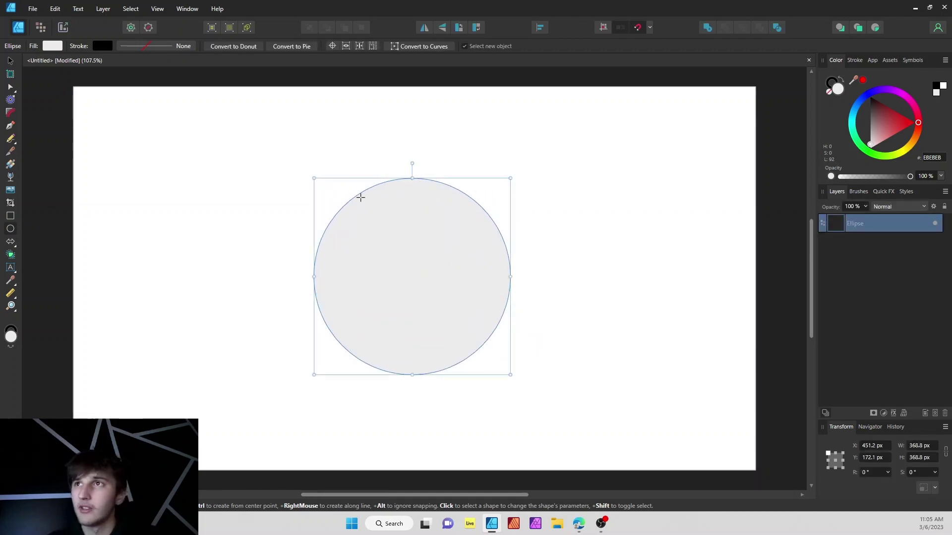
Convert the circle's outline into a text path for the words 'text tool'.
click(11, 268)
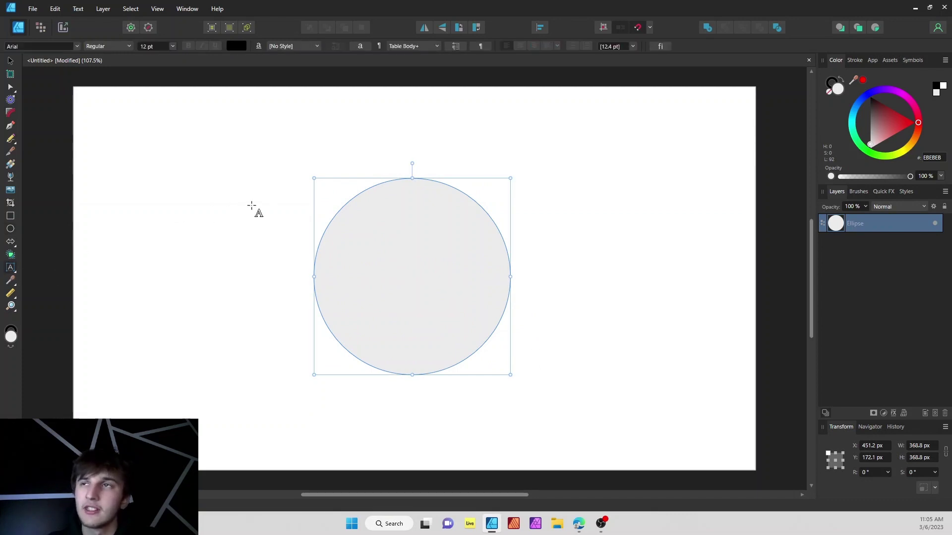
click(350, 197)
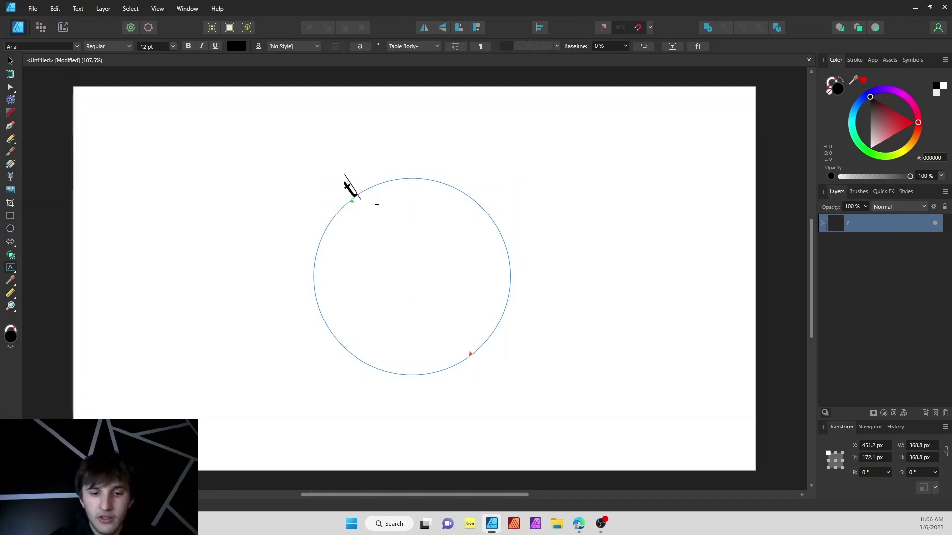
text(text tool)
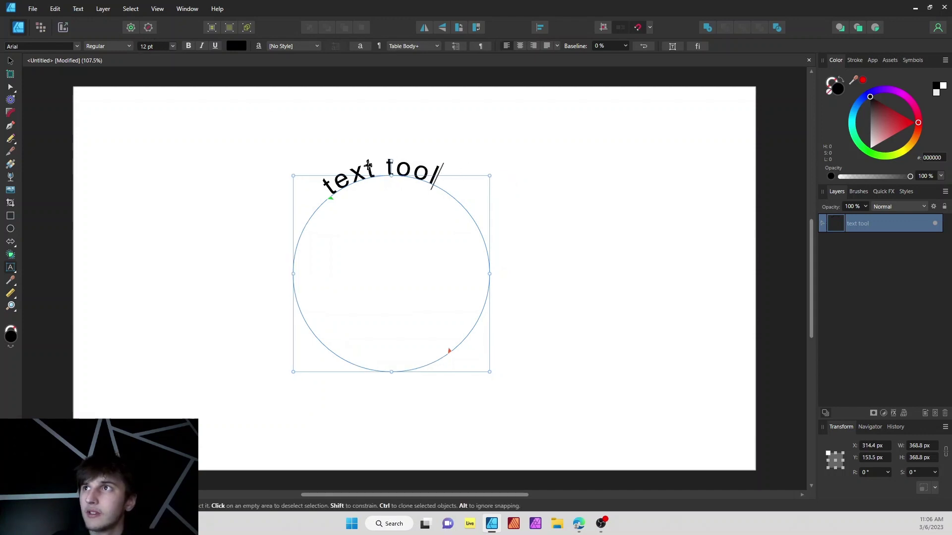
Move the circle text left, set it to 23 pt, and center it along the circle.
drag(447, 340, 366, 340)
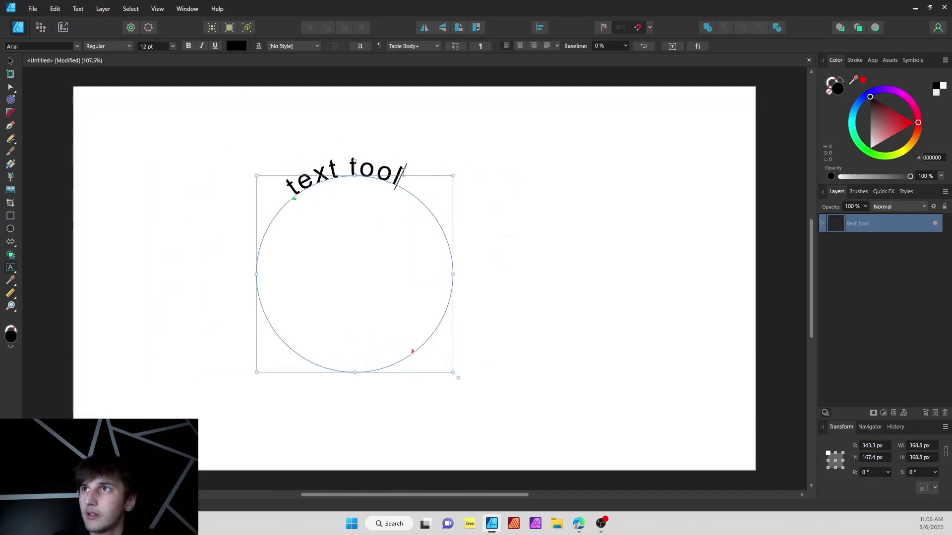
key(ctrl+a)
scroll(156, 46, up, 11)
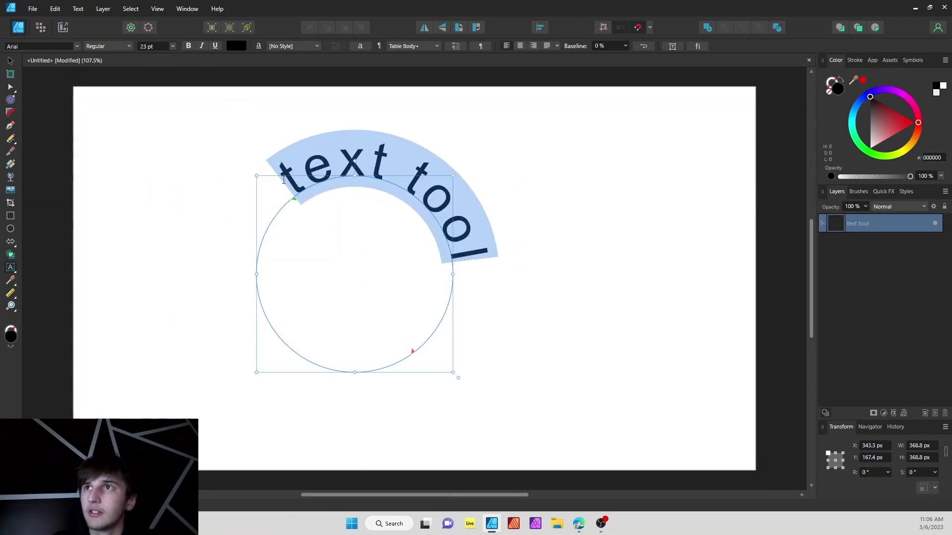
drag(296, 203, 276, 275)
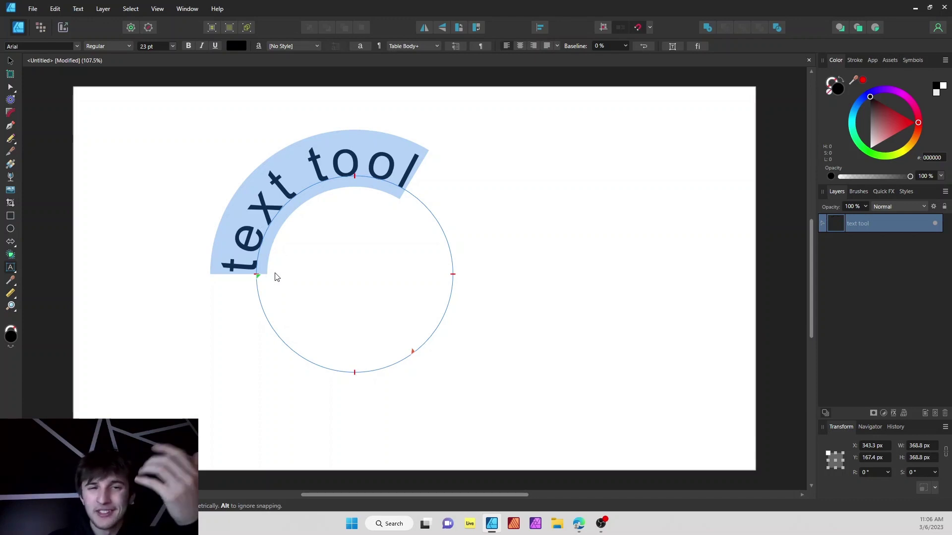
click(346, 312)
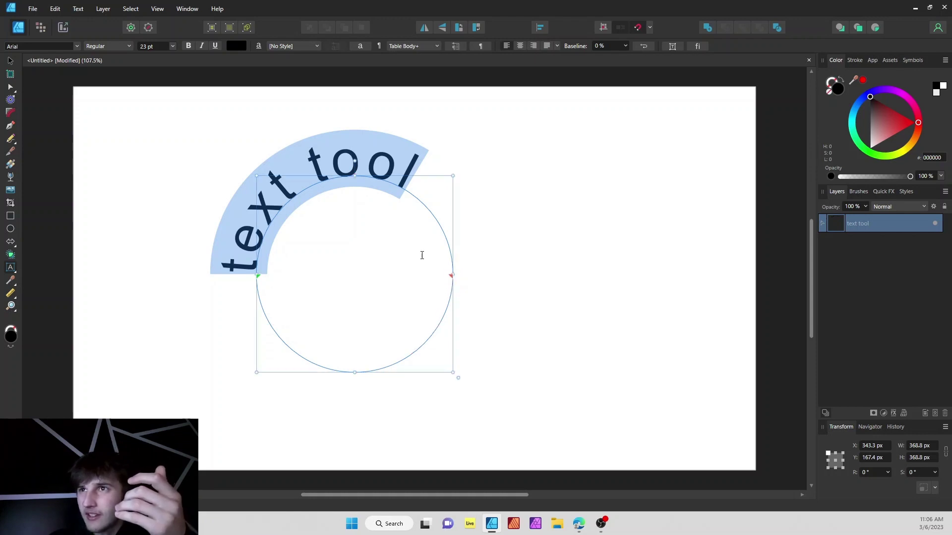
click(519, 46)
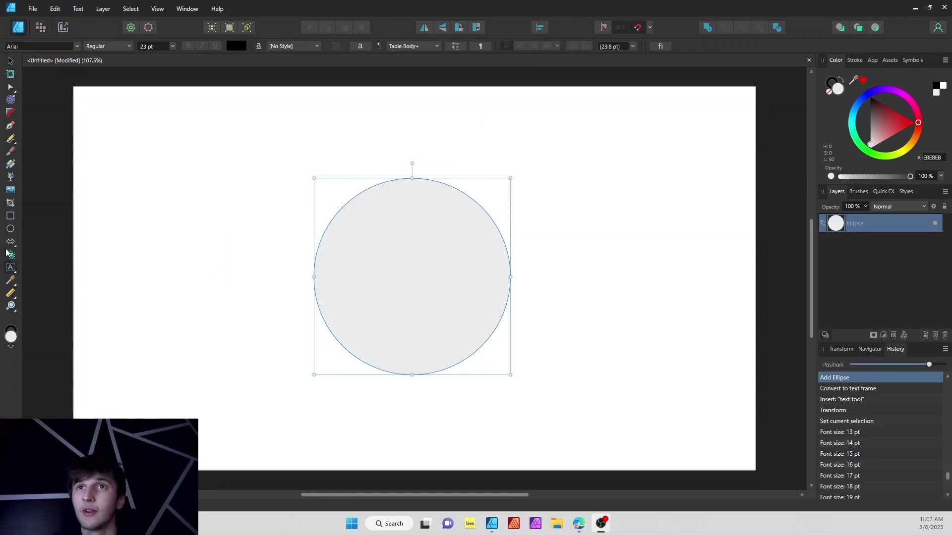
Put 'text tool' on the new circle, spread the path handles to both sides, then center it.
click(365, 363)
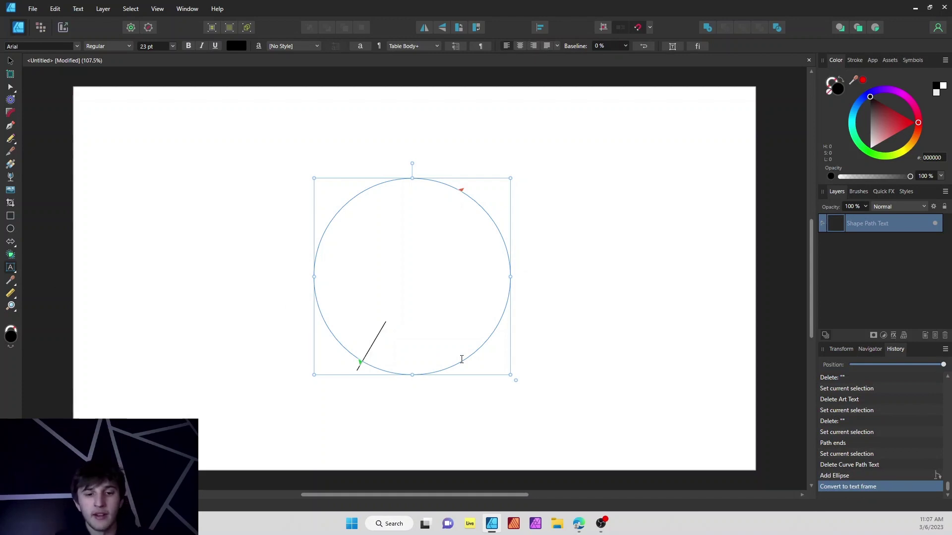
text(text tool)
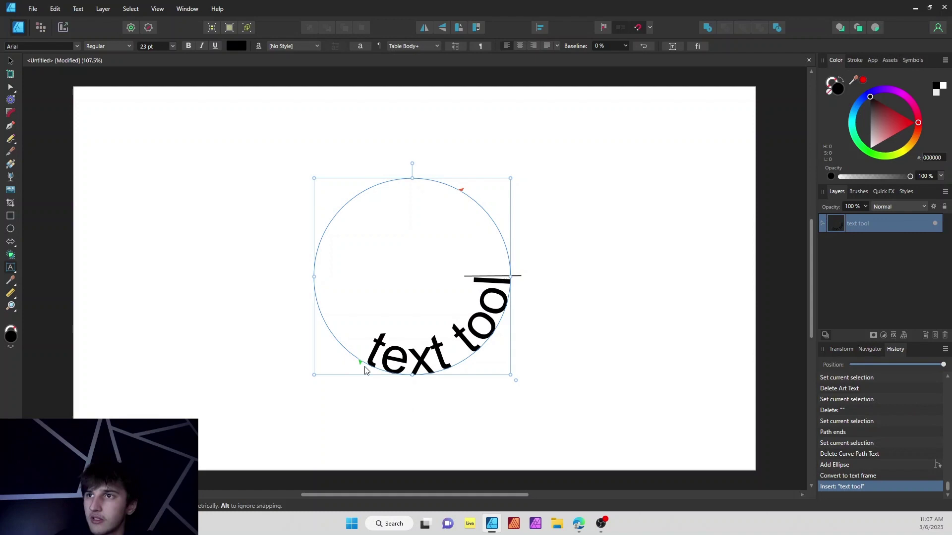
drag(361, 366, 296, 272)
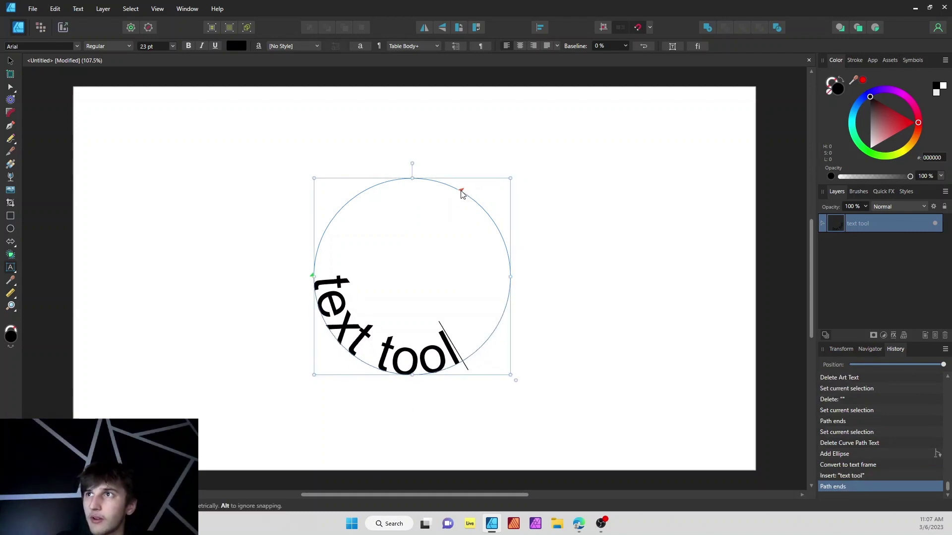
drag(462, 193, 512, 241)
drag(528, 281, 528, 281)
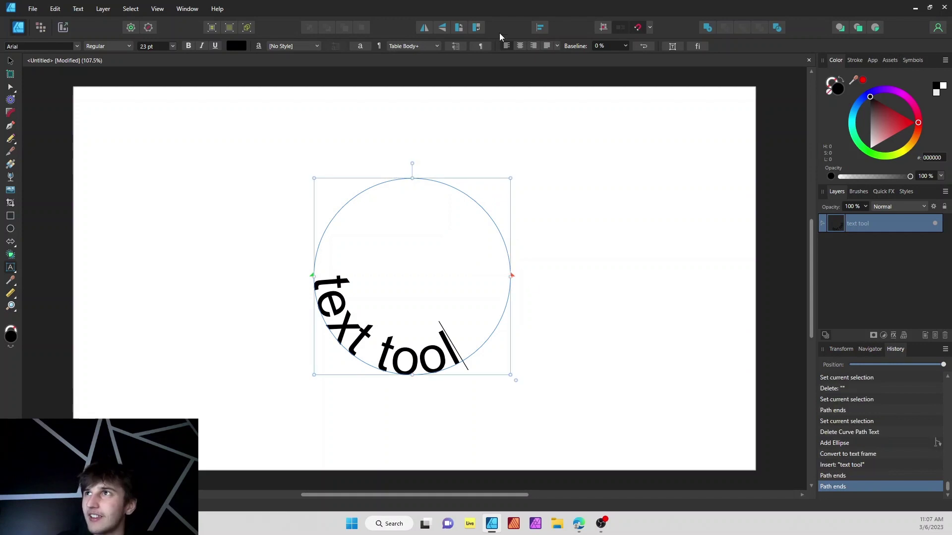
click(520, 47)
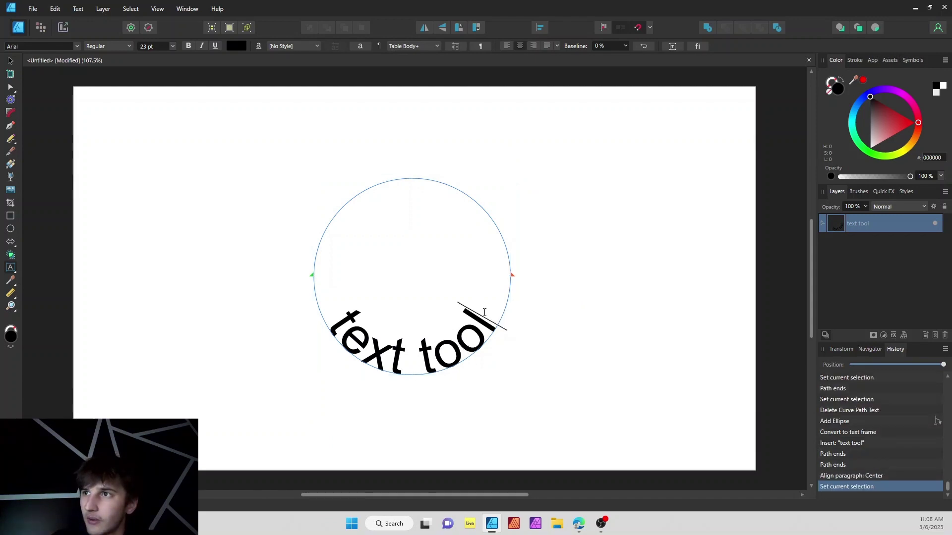
Select the circle's text, loosen its tracking twice, then tighten it once.
key(ctrl+a)
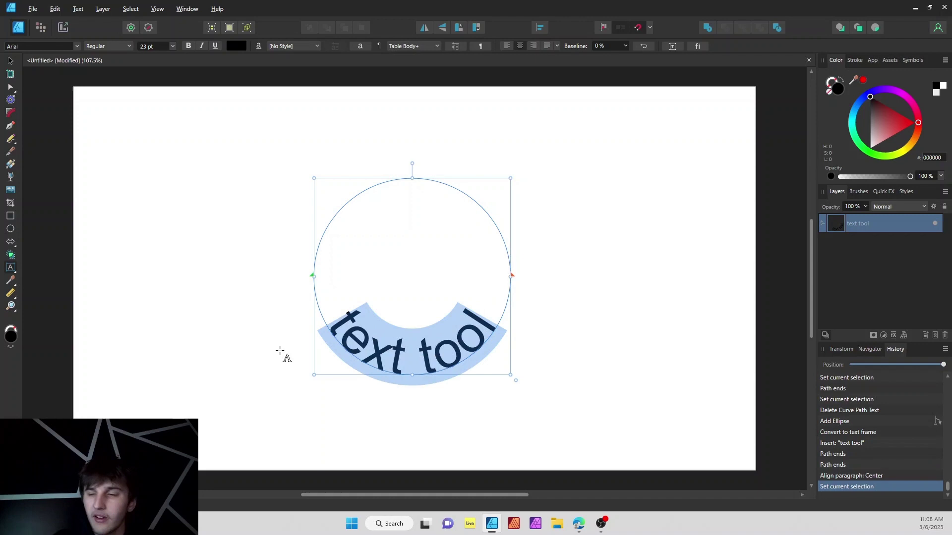
key(alt+Right)
key(alt+Right)
key(alt+Right)
key(alt+Right)
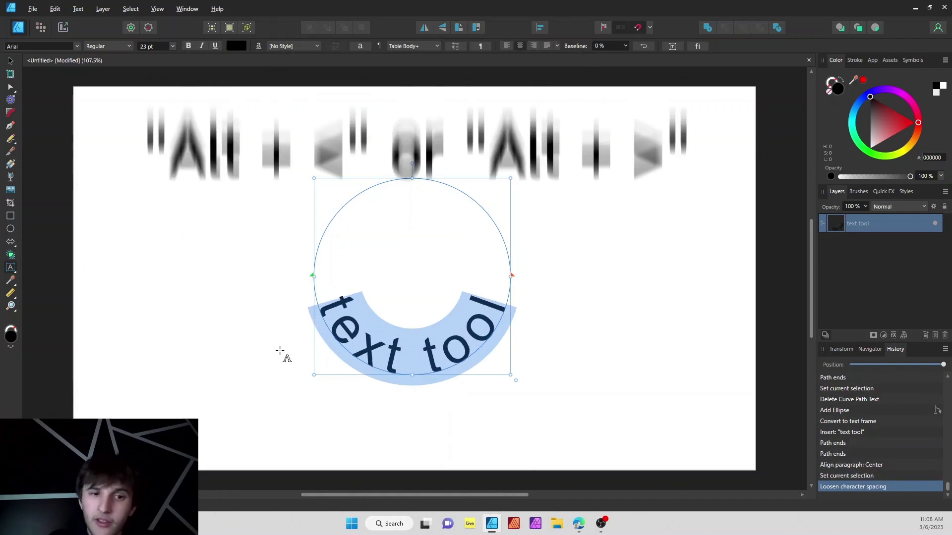
key(alt+Right)
key(alt+Right)
key(alt+Right)
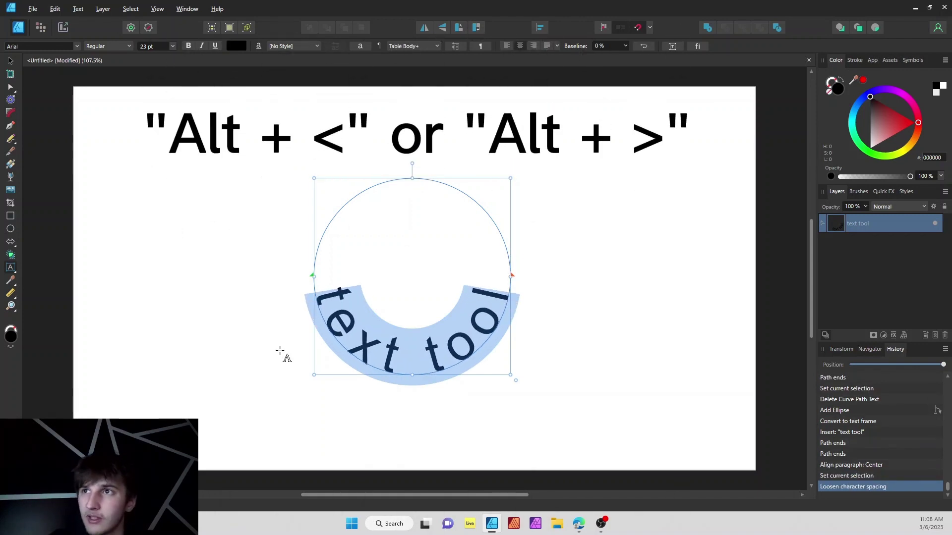
key(alt+Left)
key(alt+Left)
key(alt+Left)
key(alt+Left)
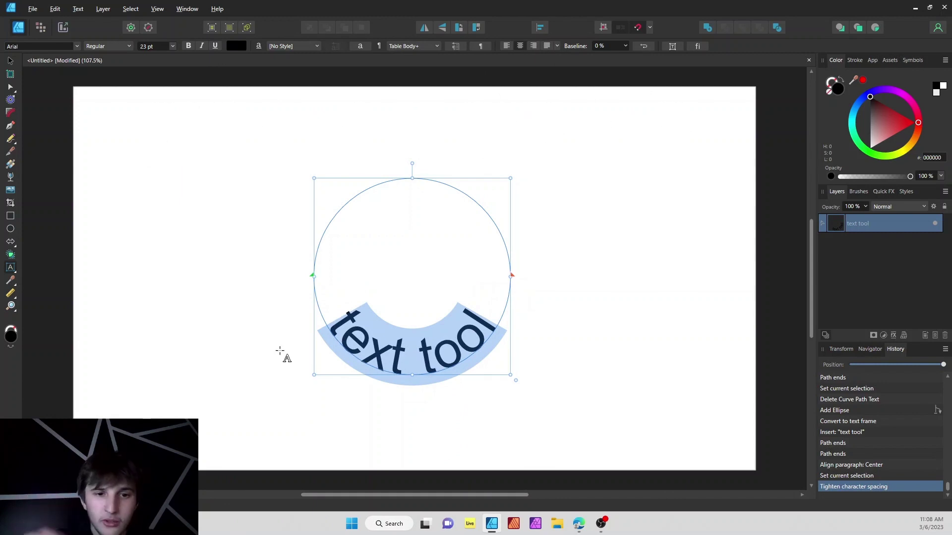